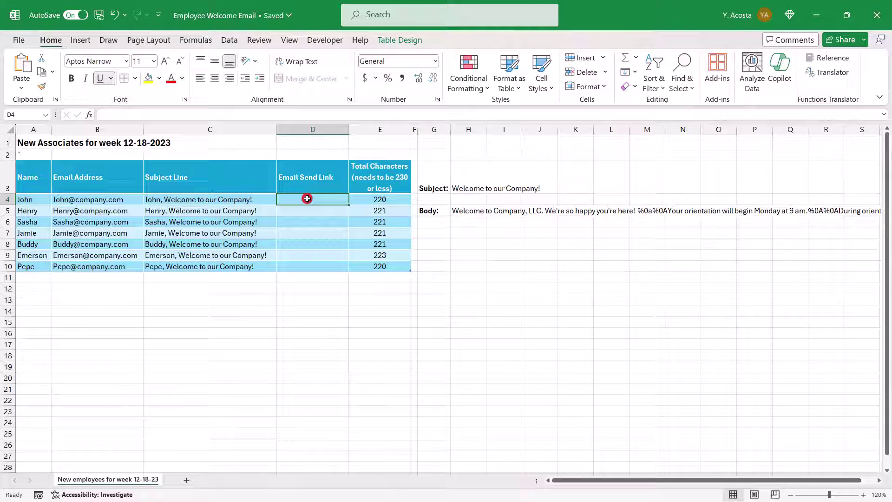
Link D4 to the first associate's email address with a personalized welcome subject, labelled 'Click to Email'.
right_click(307, 199)
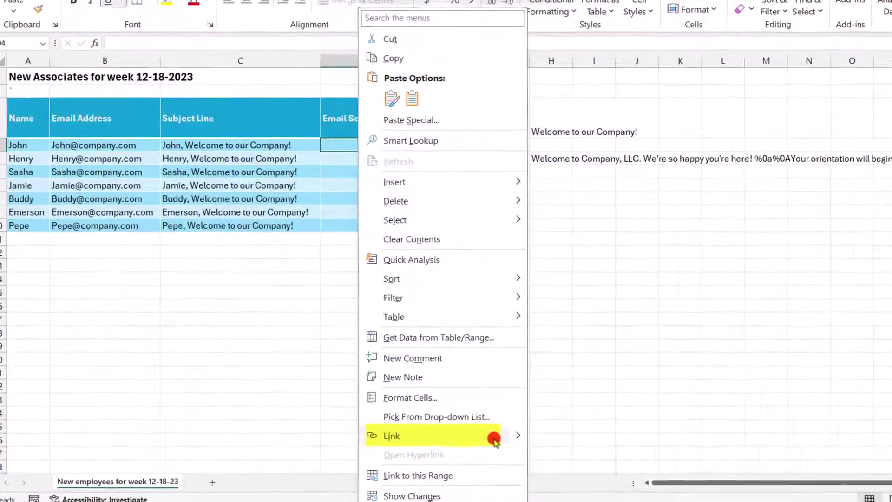
click(494, 441)
click(530, 247)
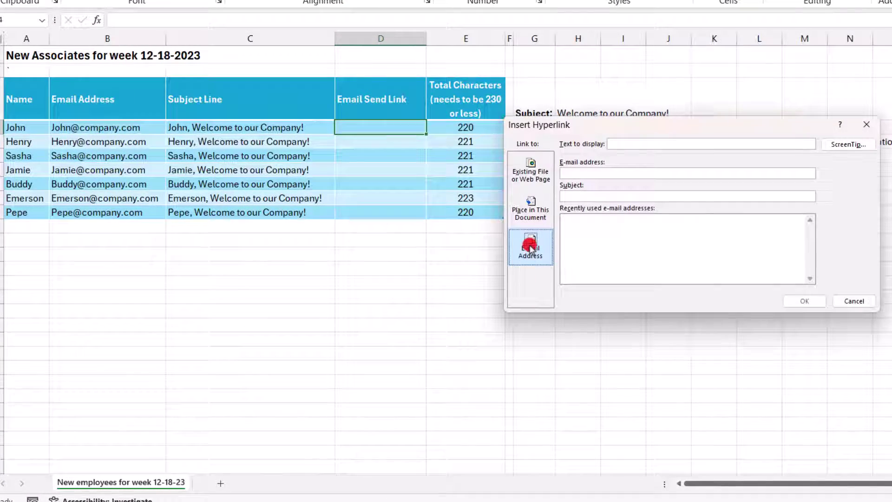
click(532, 257)
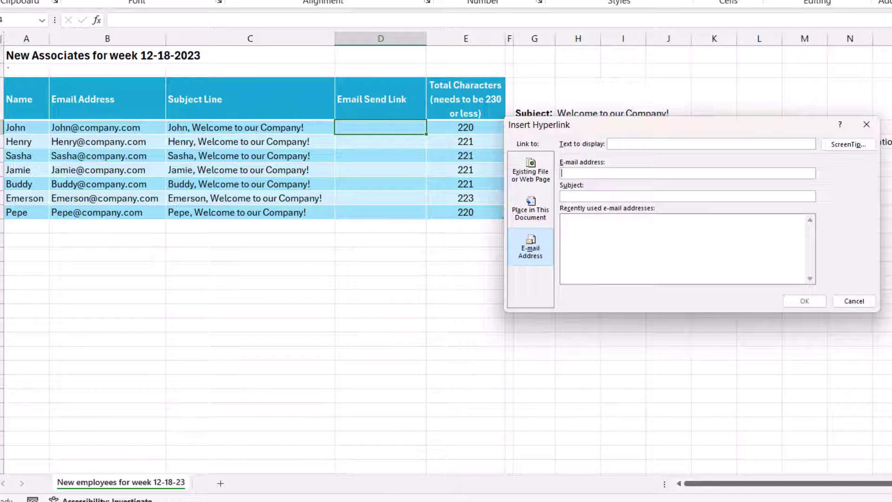
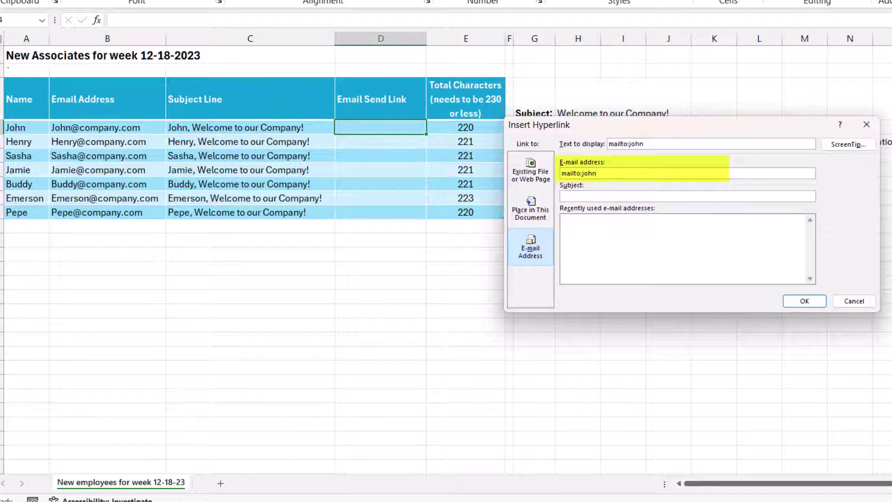
key(Tab)
text(John)
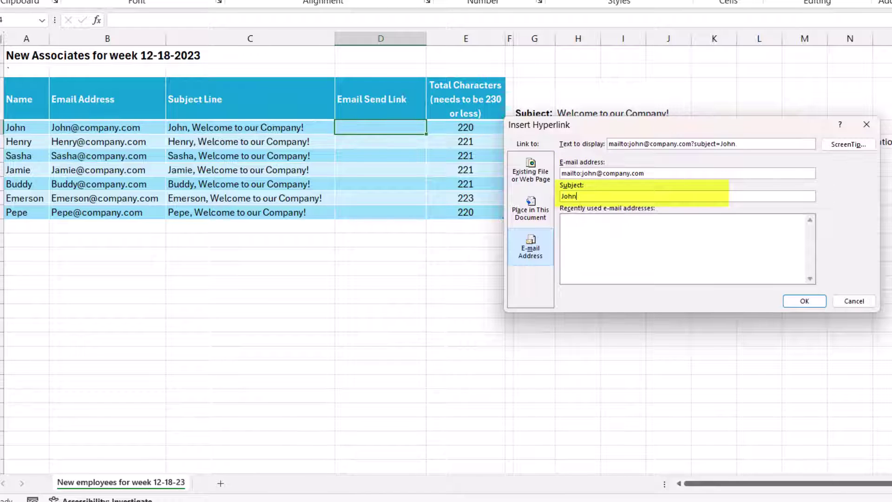
text(, Welcome to Our Company)
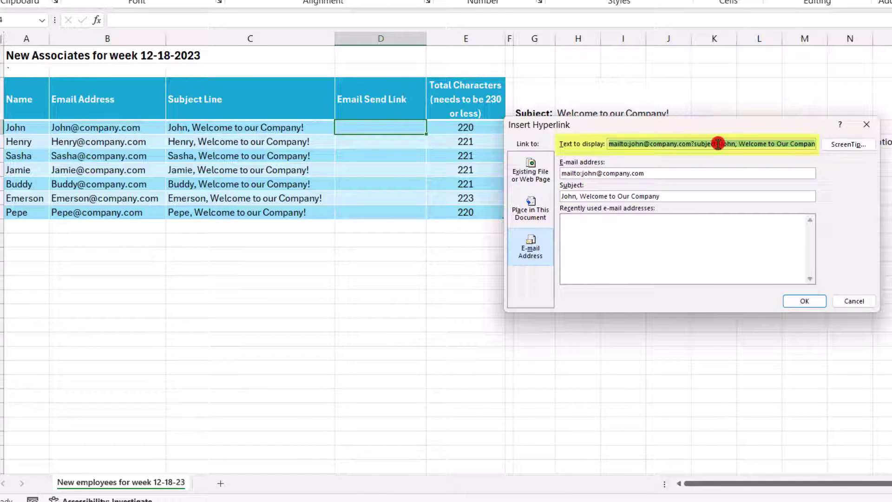
key(BackSpace)
text(Click )
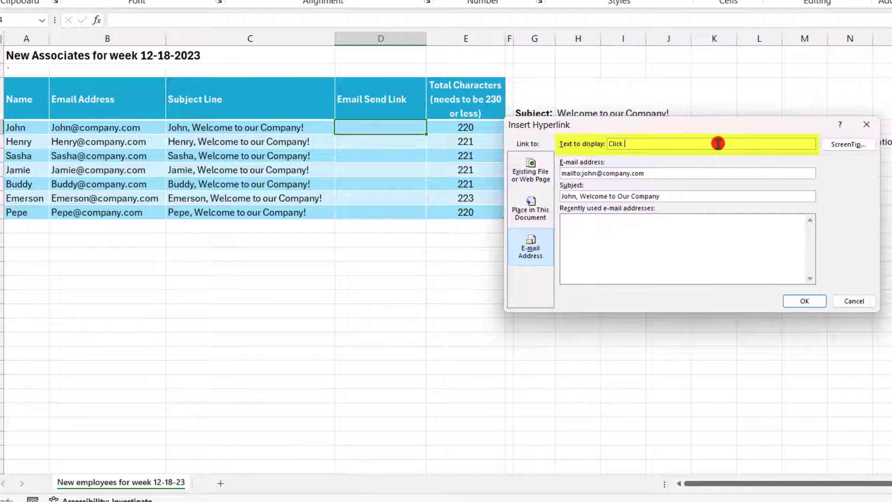
text(to Email)
click(805, 302)
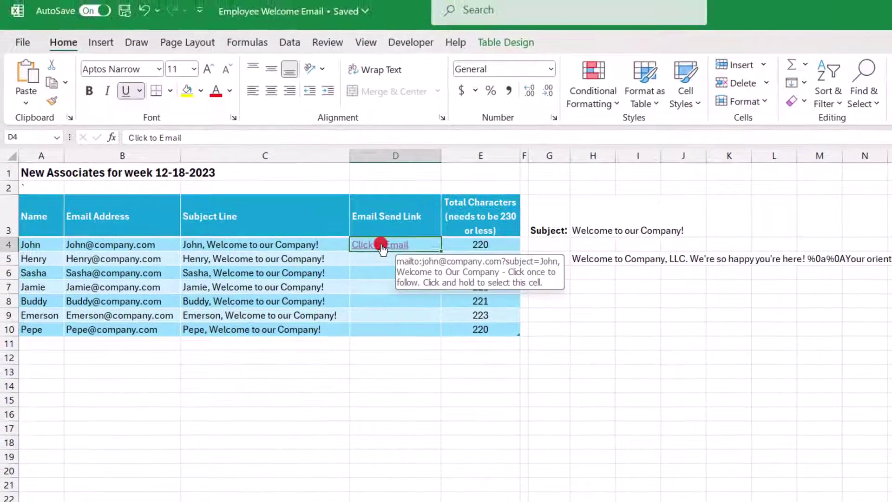
Test D4's link in Outlook, then close the prefilled draft without saving.
click(381, 246)
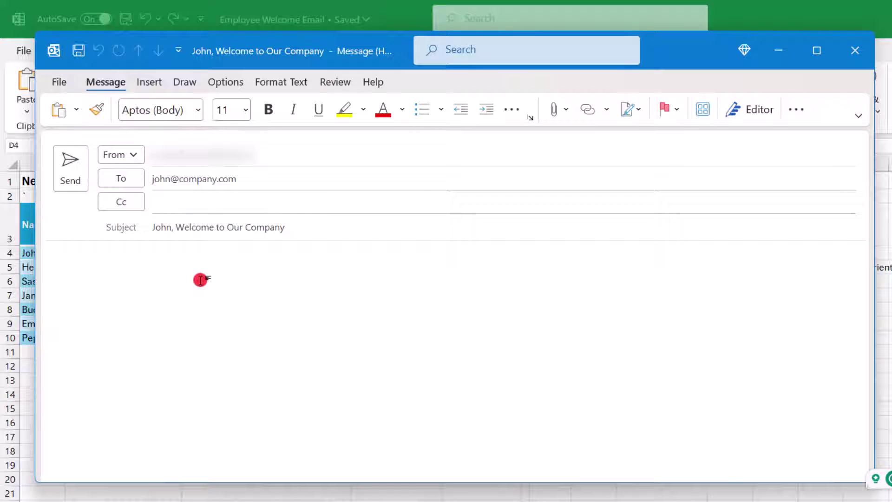
click(854, 52)
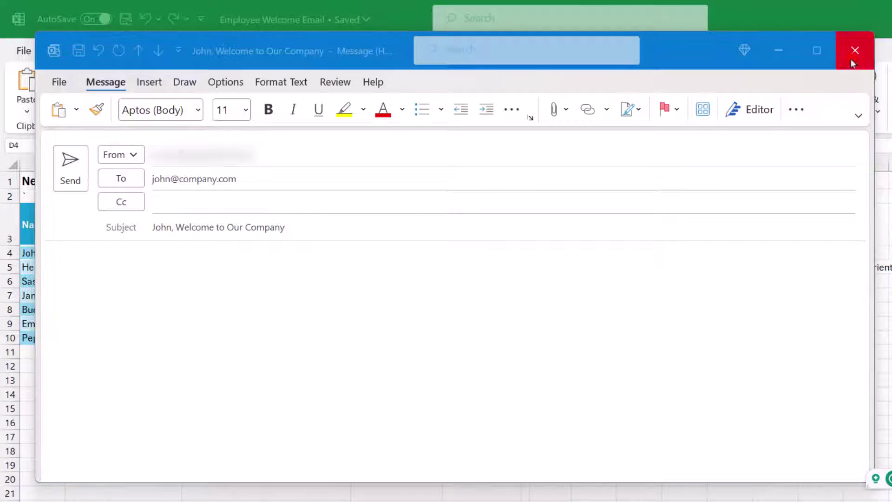
click(570, 357)
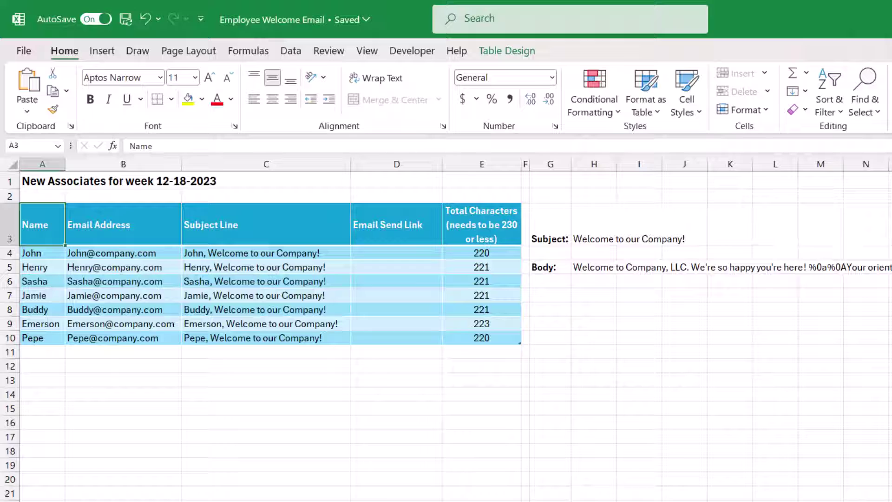
click(123, 253)
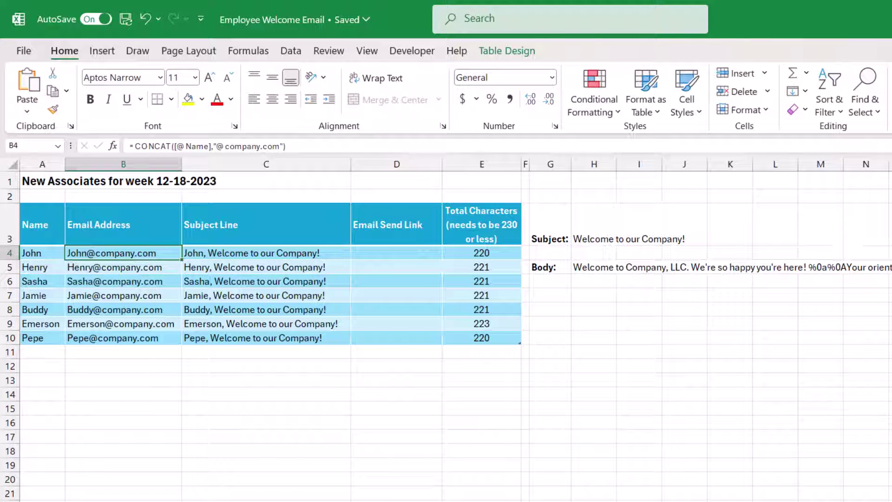
click(266, 253)
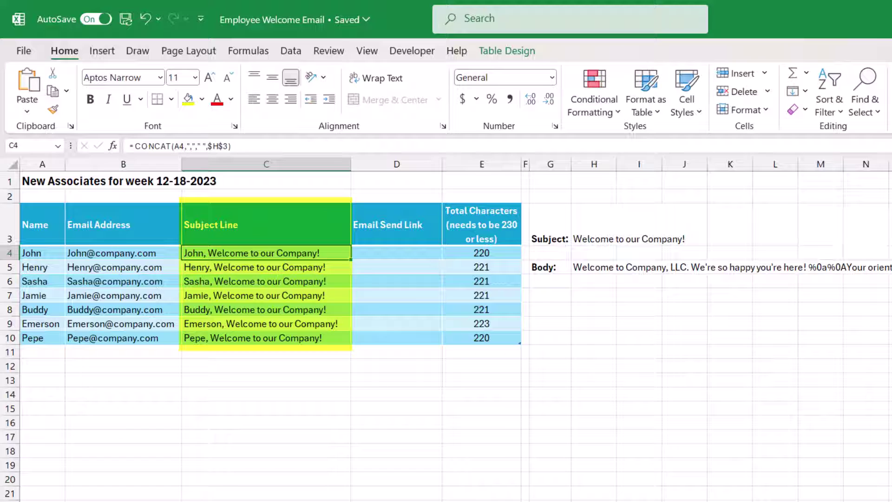
click(594, 267)
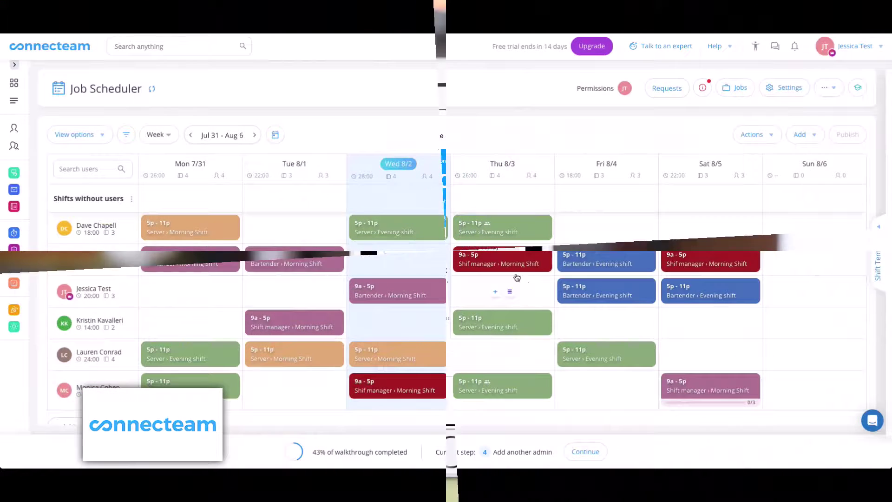
Move the Wednesday evening shift to a later day in the Job Scheduler.
drag(406, 229, 516, 281)
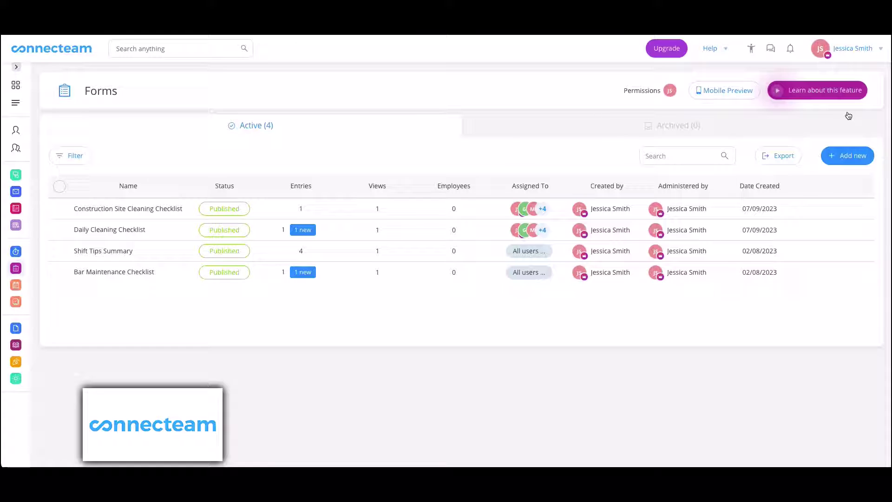
Start a new form from a template, searching the library for 'cash'.
click(864, 162)
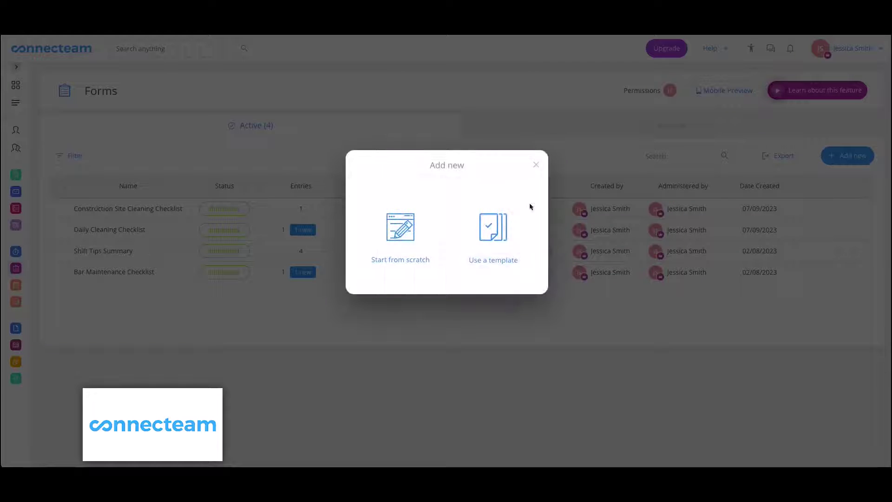
click(518, 211)
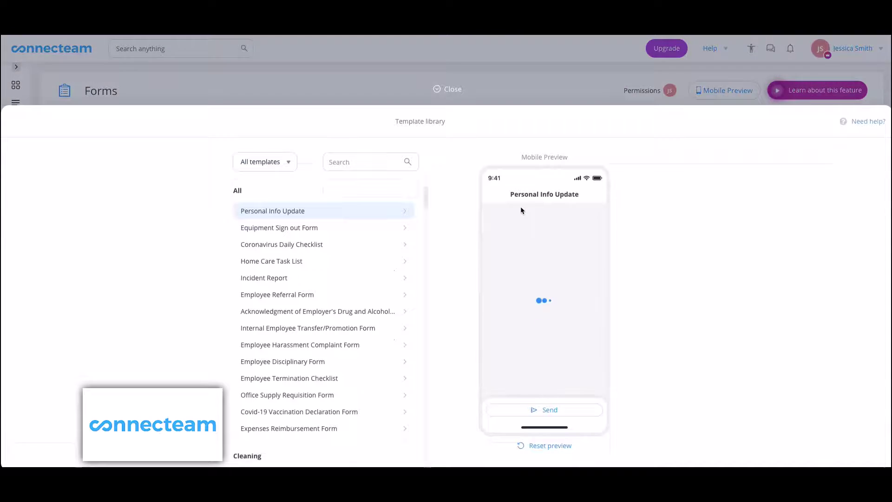
click(344, 120)
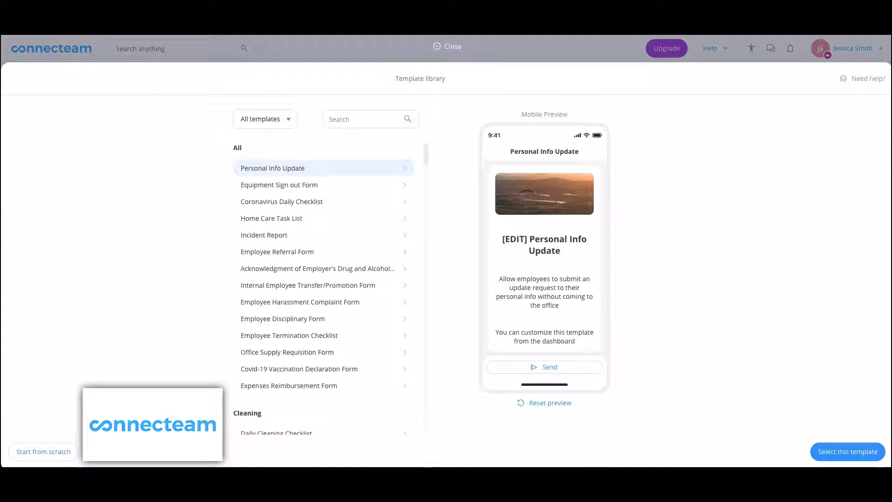
text(cash)
Preview Cashier Closing Report and view insights for Total Receipts and Sum of Transactions.
click(251, 169)
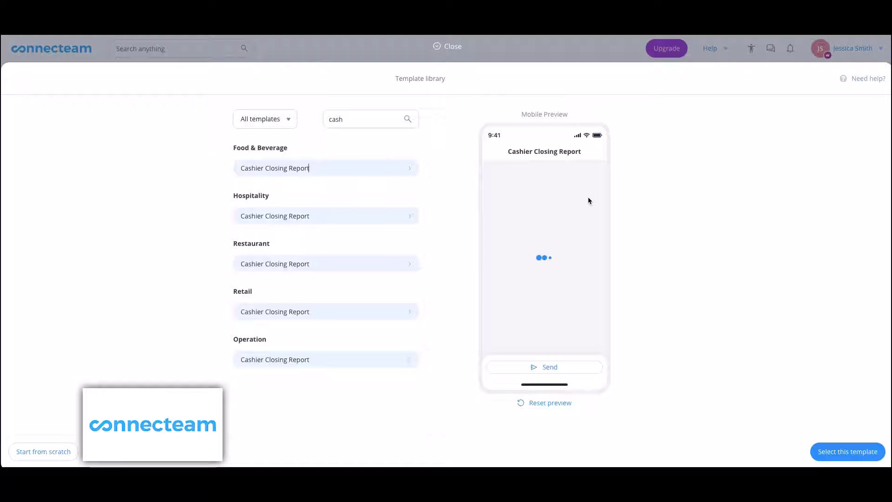
scroll(553, 310, down, 10)
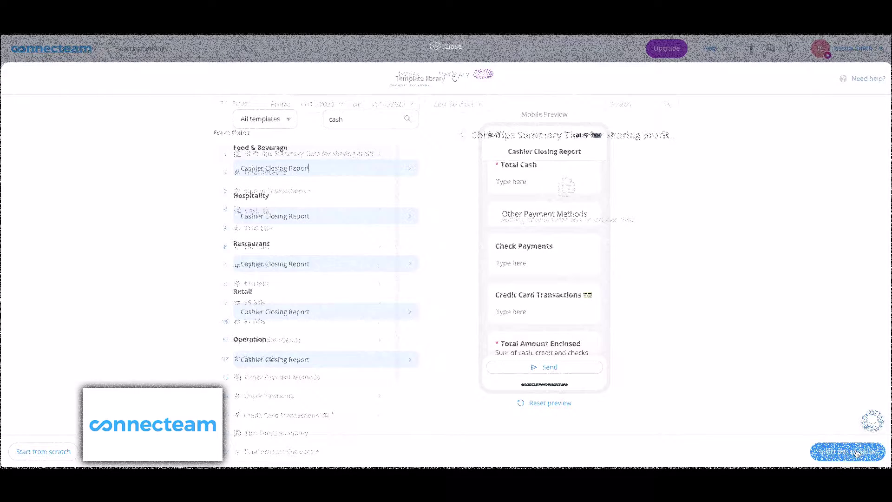
click(279, 174)
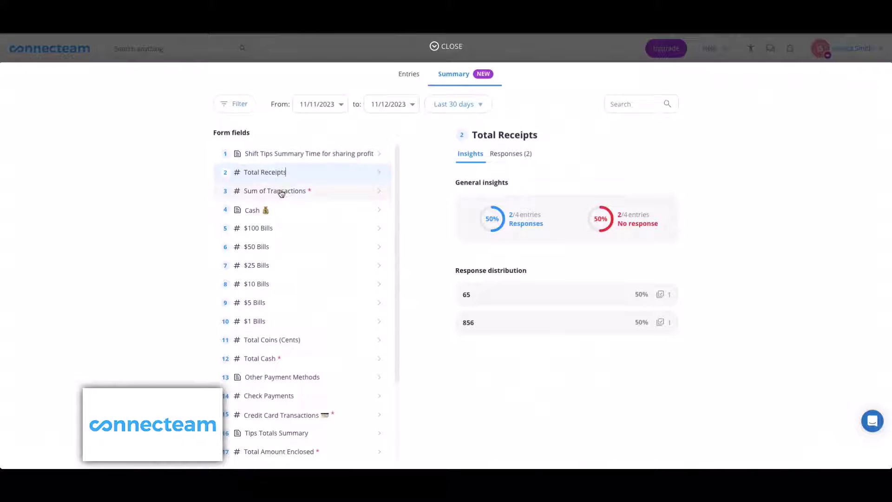
click(281, 192)
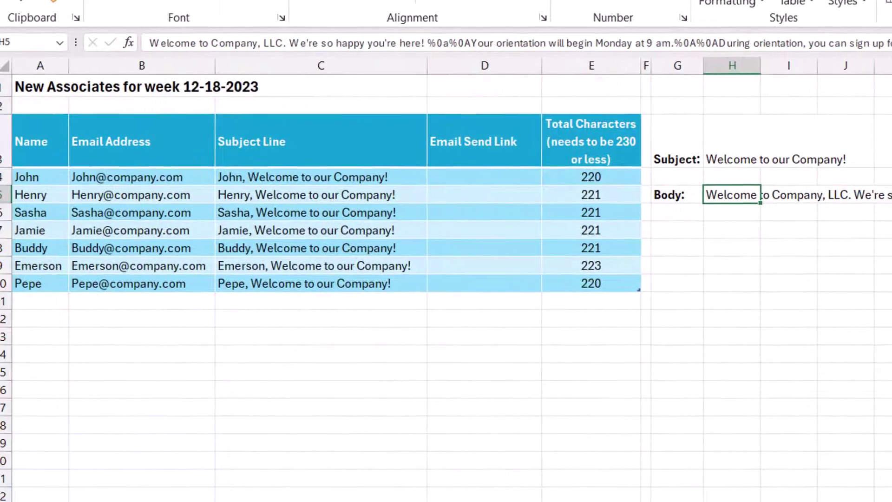
Begin D4's formula as =HYPERLINK("mailto:"& followed by the row's Email Address reference.
click(497, 177)
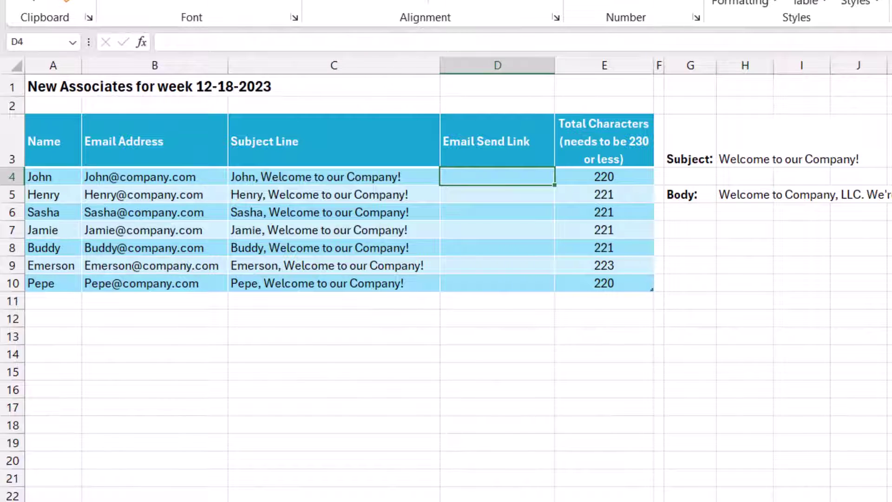
text(=)
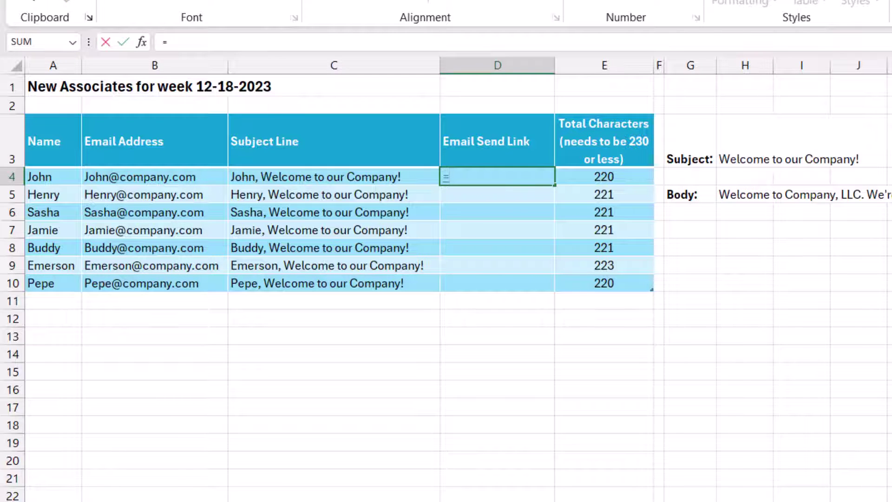
text(HYPER)
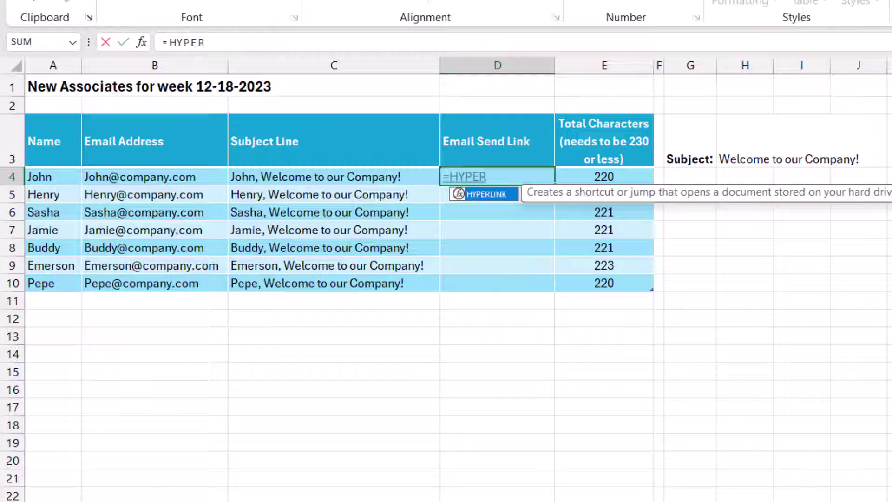
text(LINK()
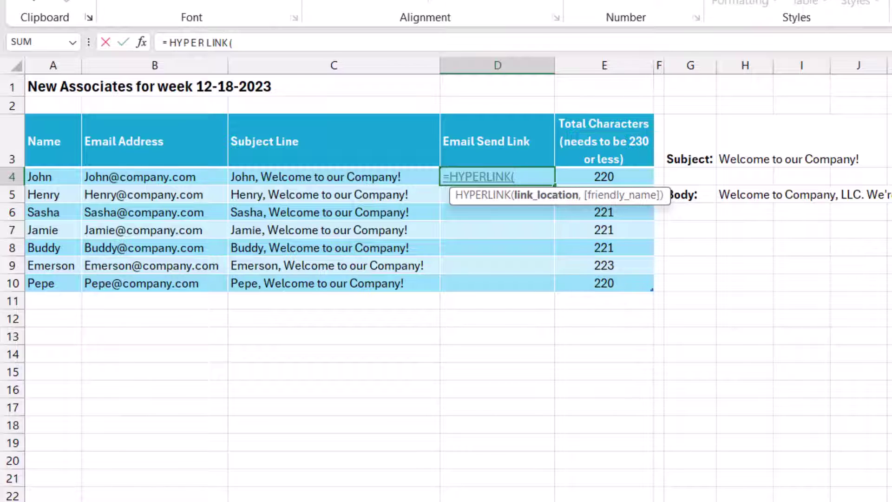
text("mailto:)
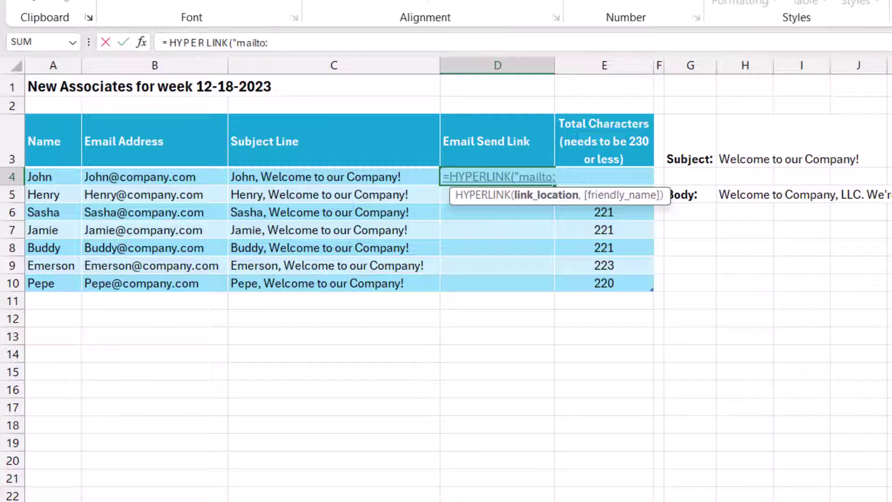
text(")
text(&)
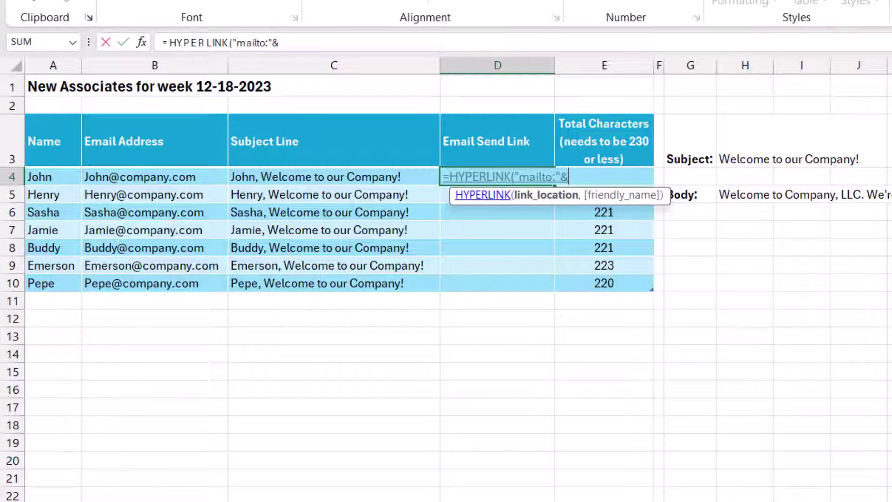
click(155, 177)
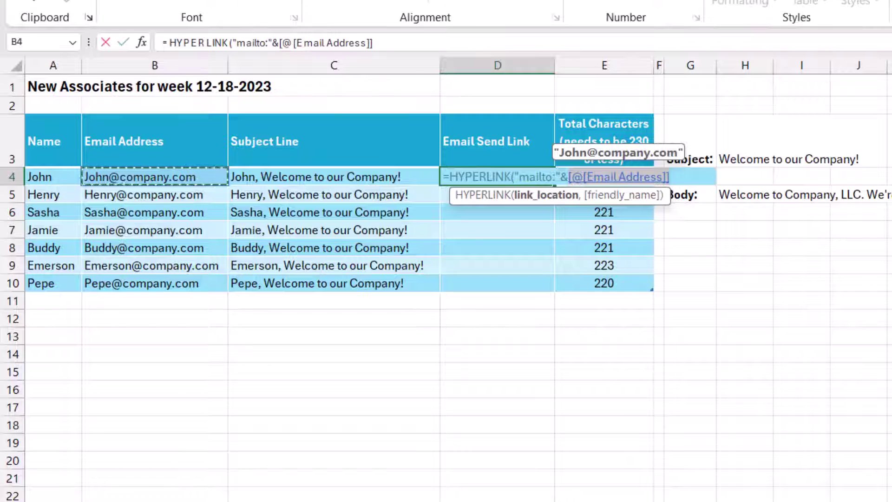
Replace the structured reference with B4, then append "?subject="&C4& and "&body="&.
drag(280, 43, 373, 43)
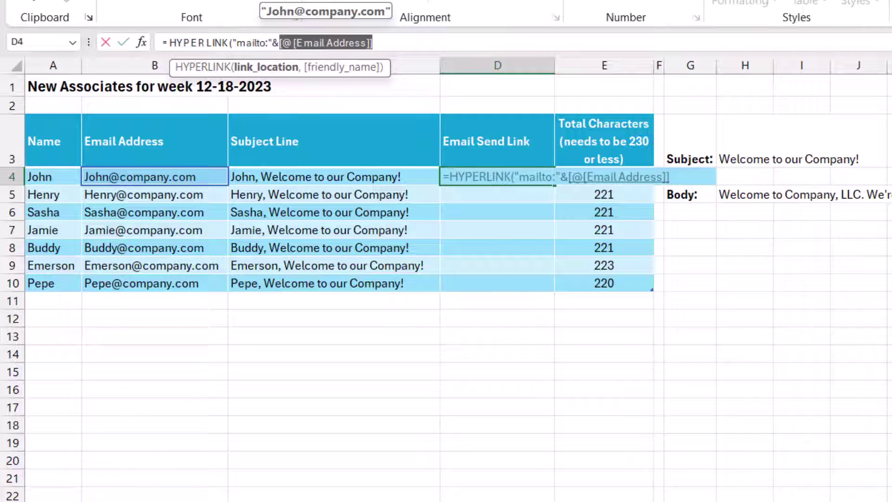
text(B)
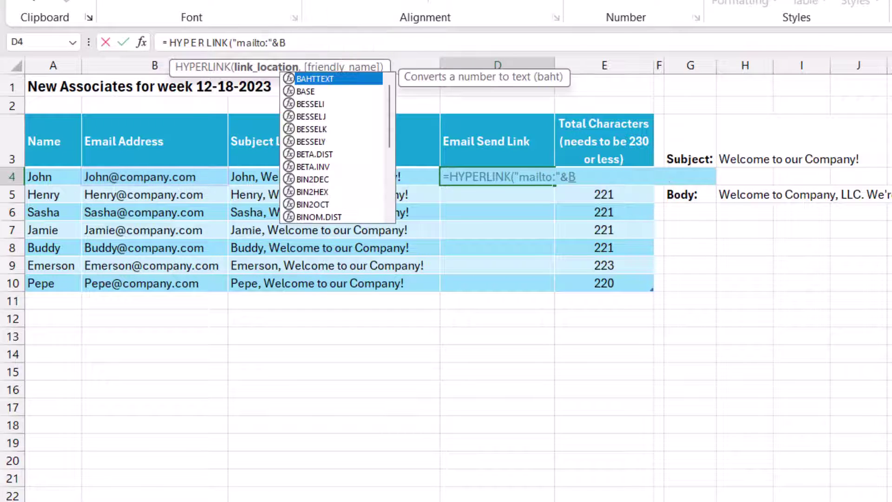
text(4)
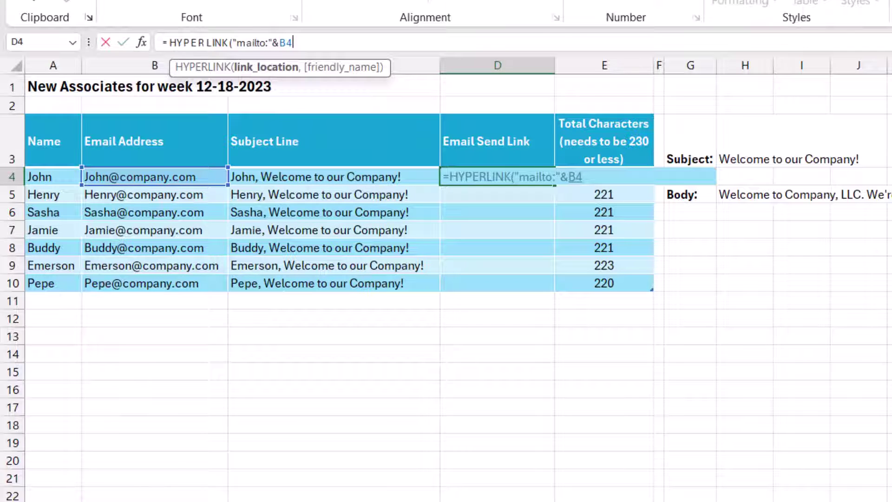
text(&)
text("?subject)
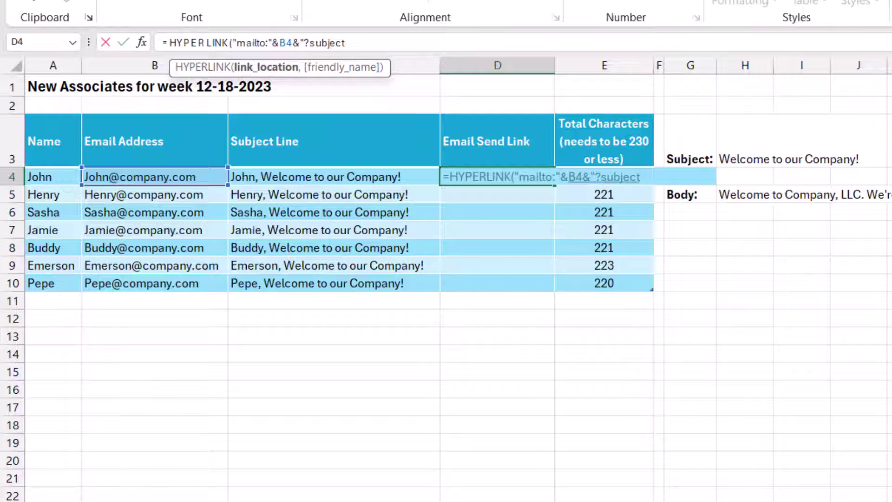
text(="&)
text(C4)
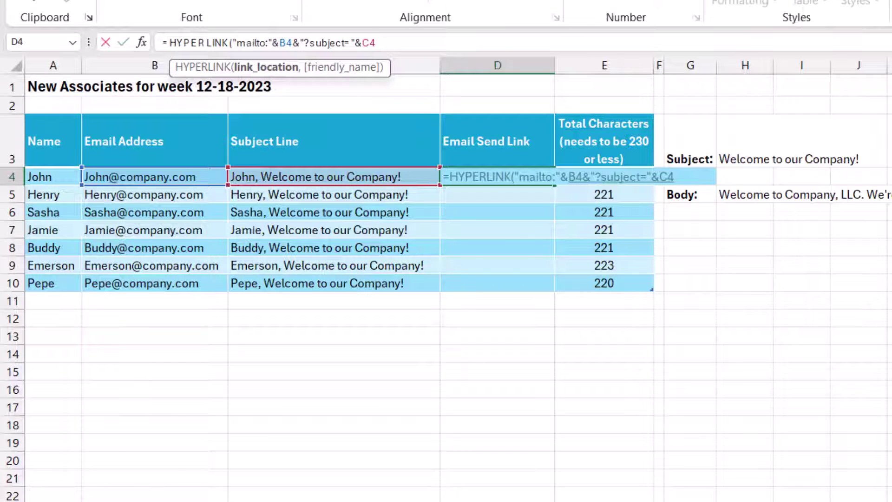
text(&)
text(")
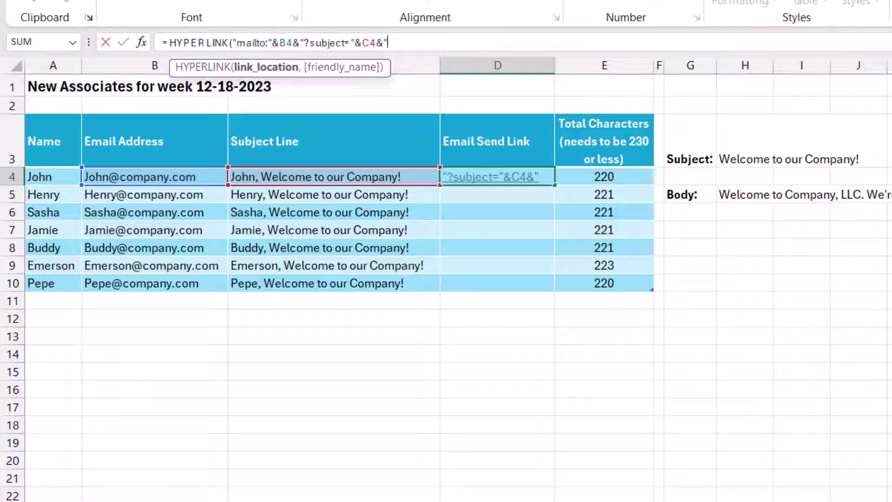
text(&body)
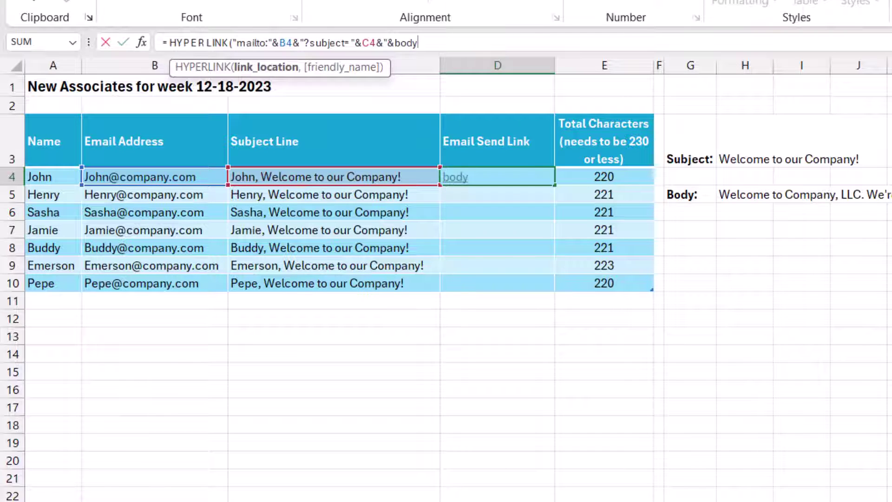
text(="&)
Add absolute $H$5 as the body and finish with the label "Click to Send Email".
click(745, 194)
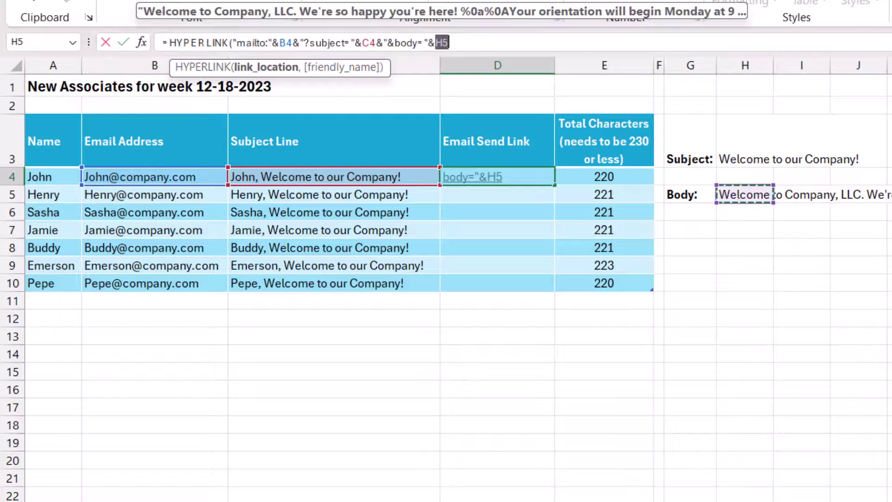
key(F4)
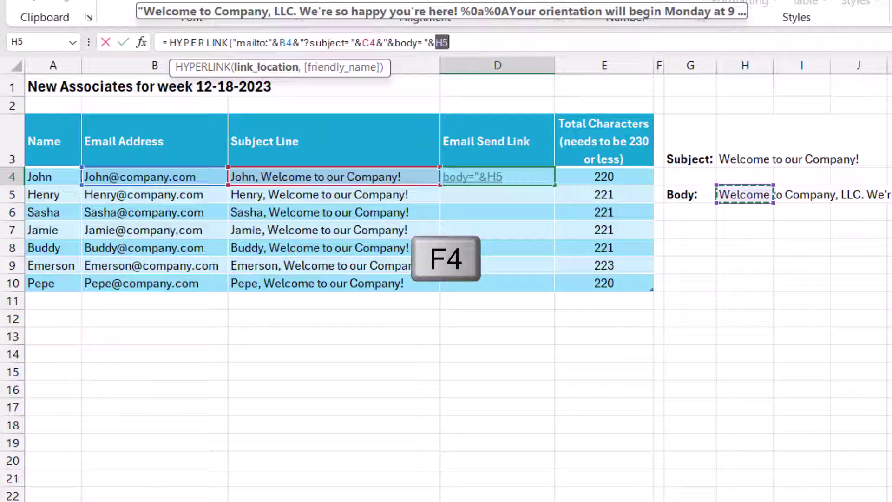
key(F4)
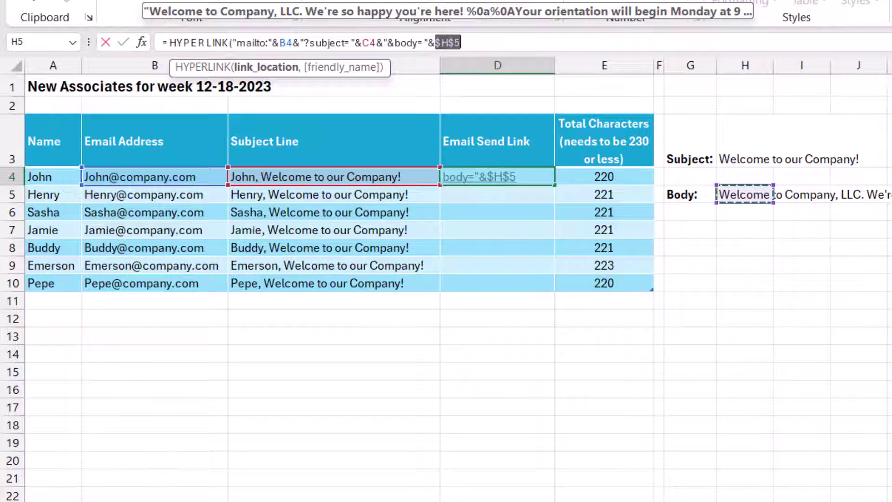
click(461, 43)
text(,)
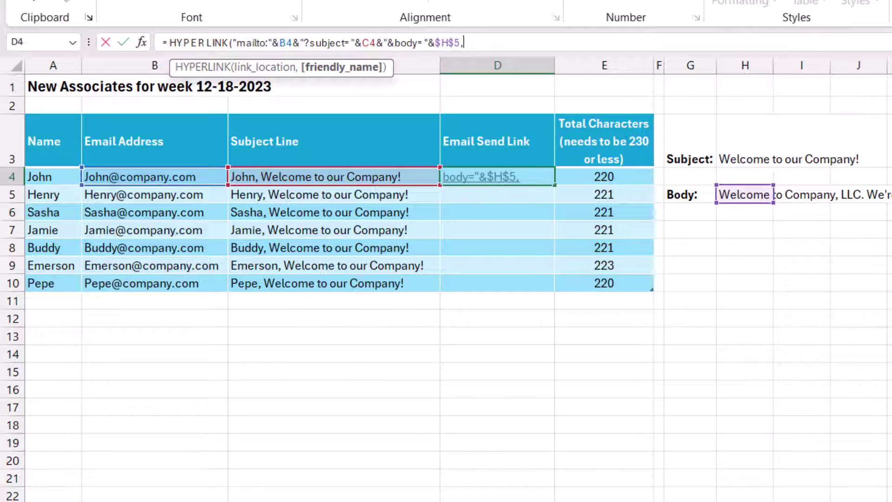
text())
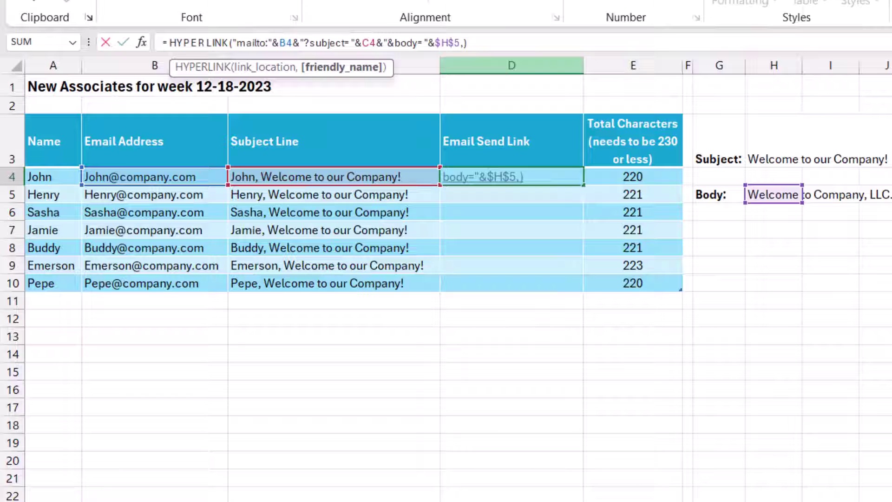
text("Click )
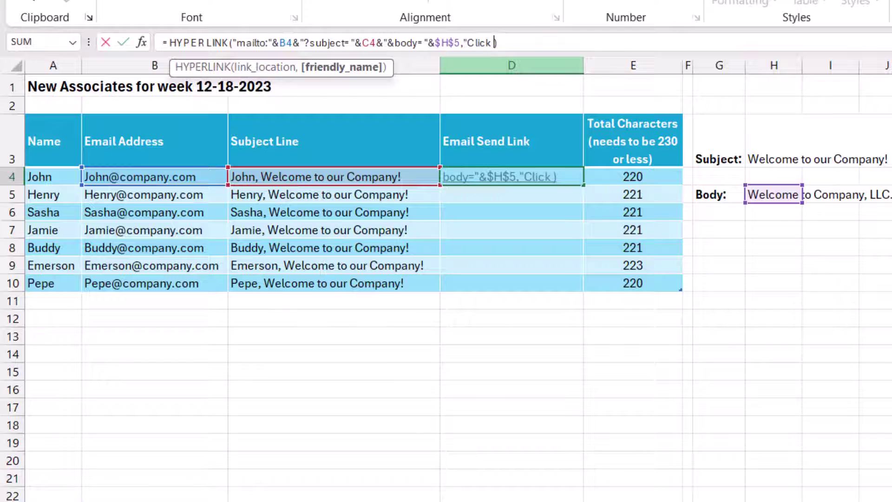
text(to Send Email)
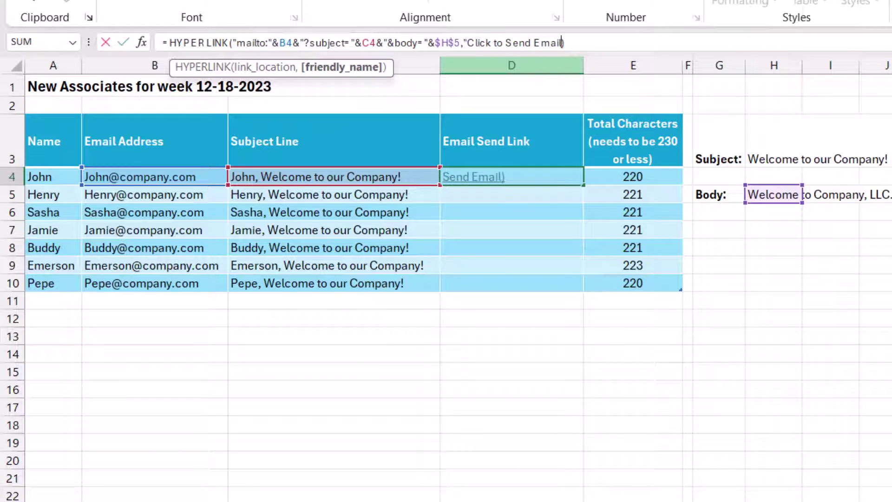
text(")
Commit the formula to fill D4:D10 and test the link in D7.
key(Return)
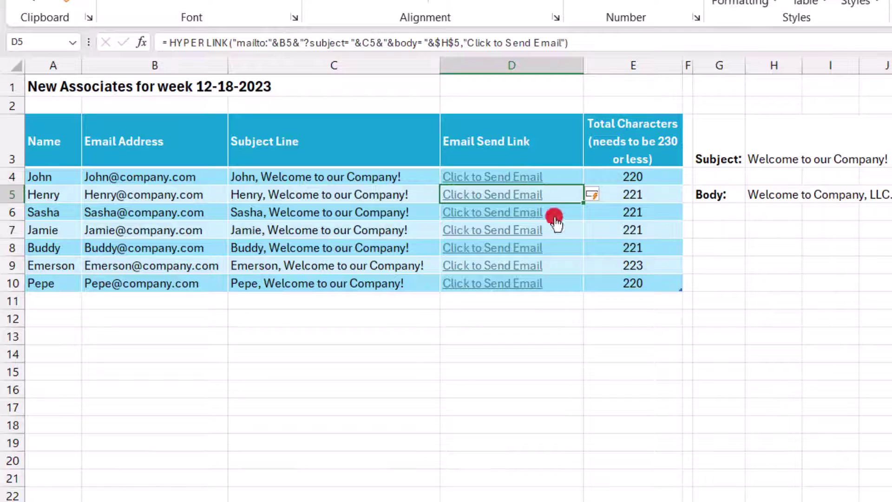
click(524, 232)
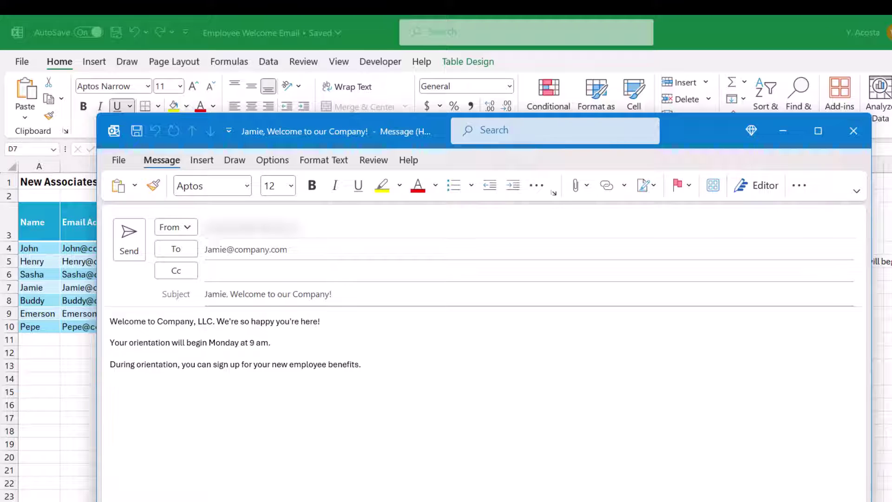
Close the row 7 Outlook draft without saving it.
key(Escape)
click(525, 338)
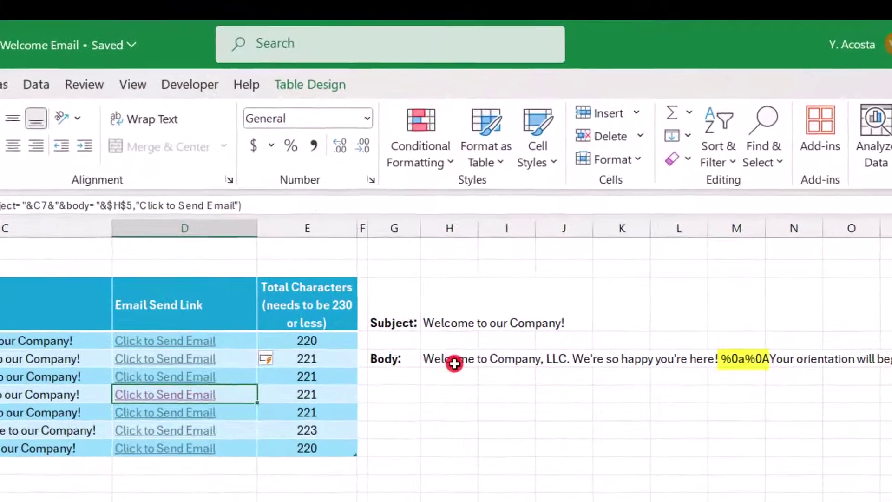
Delete the first %0a%0A line-break code from H5's body text.
click(450, 360)
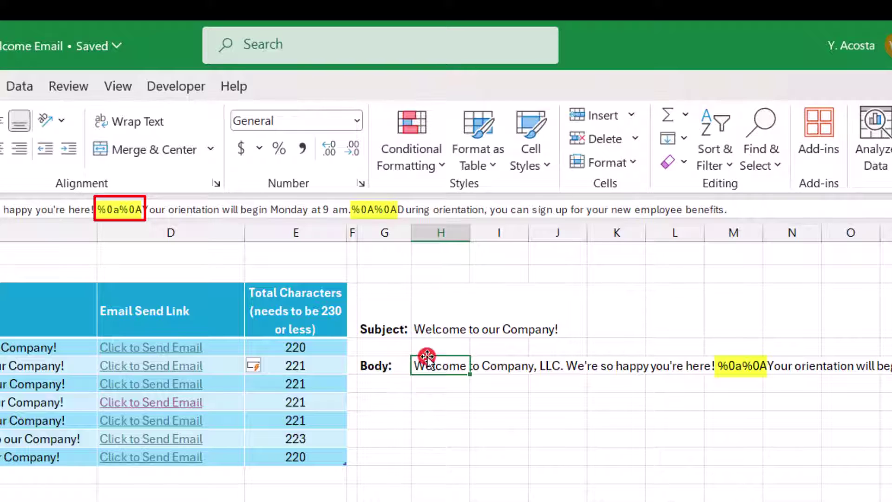
drag(98, 209, 141, 209)
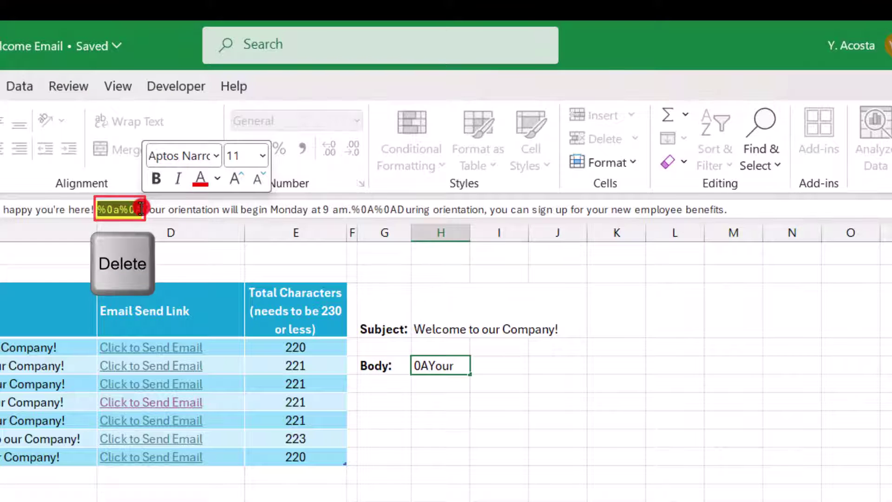
key(Delete)
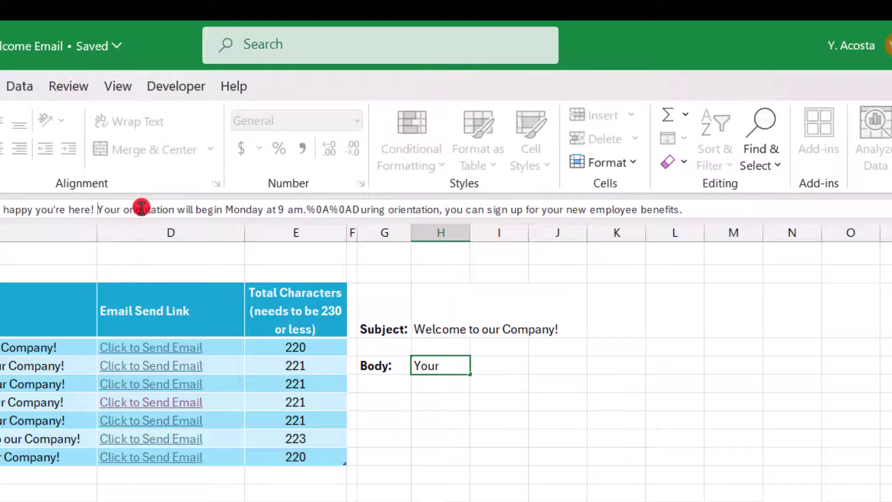
key(Return)
Test D5's link, check the now-joined first sentences, and close the draft unsaved.
click(127, 365)
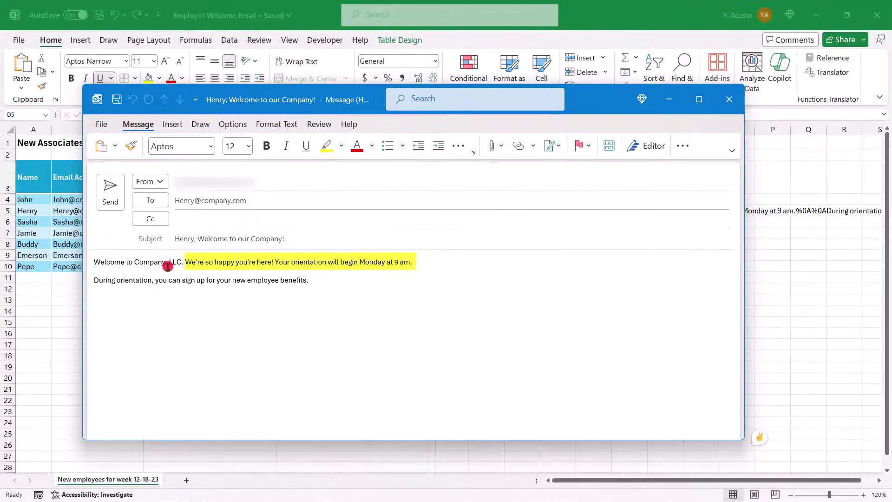
drag(186, 262, 414, 261)
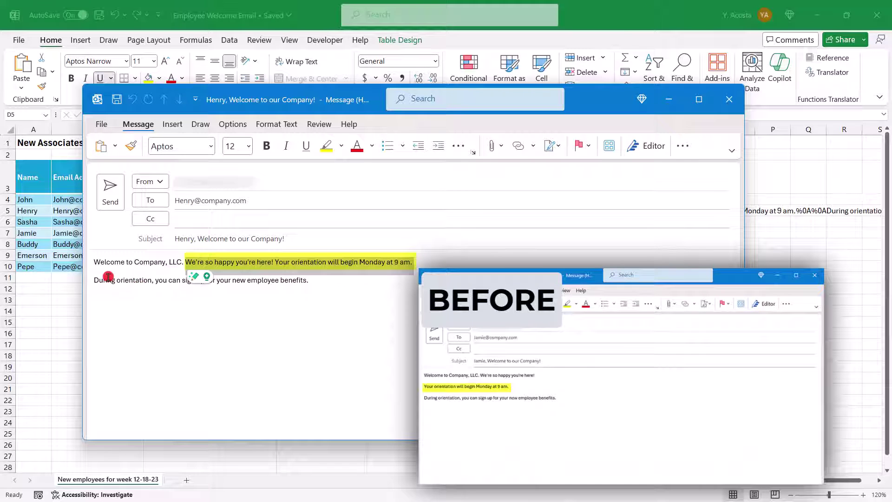
click(185, 262)
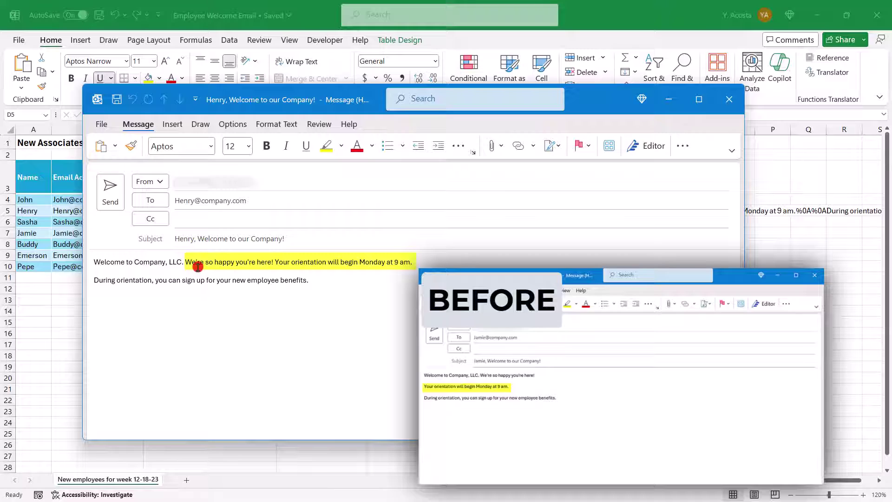
click(729, 99)
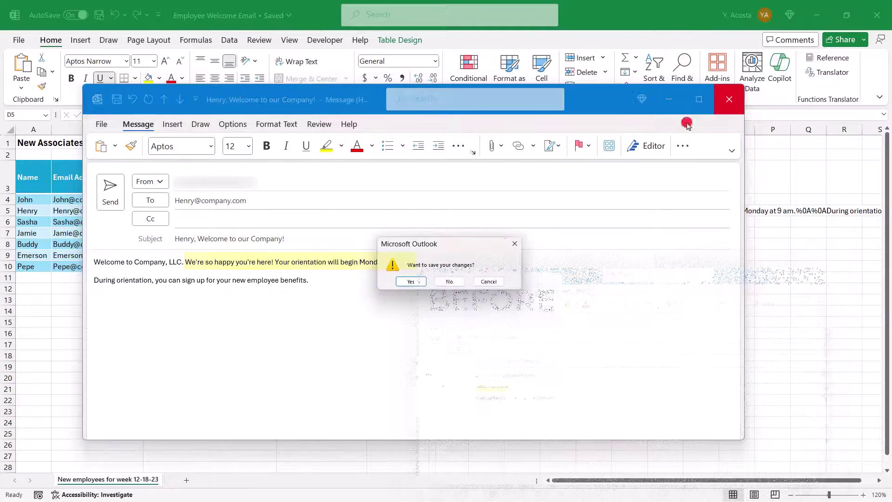
click(437, 281)
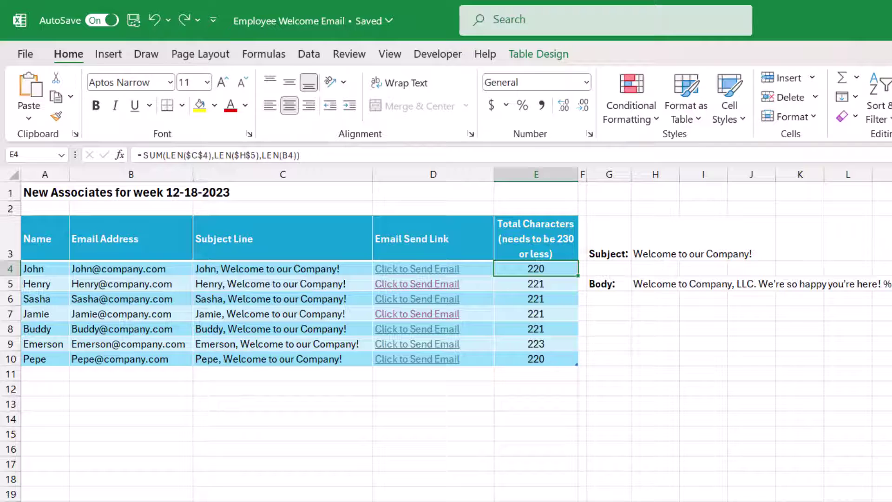
click(128, 344)
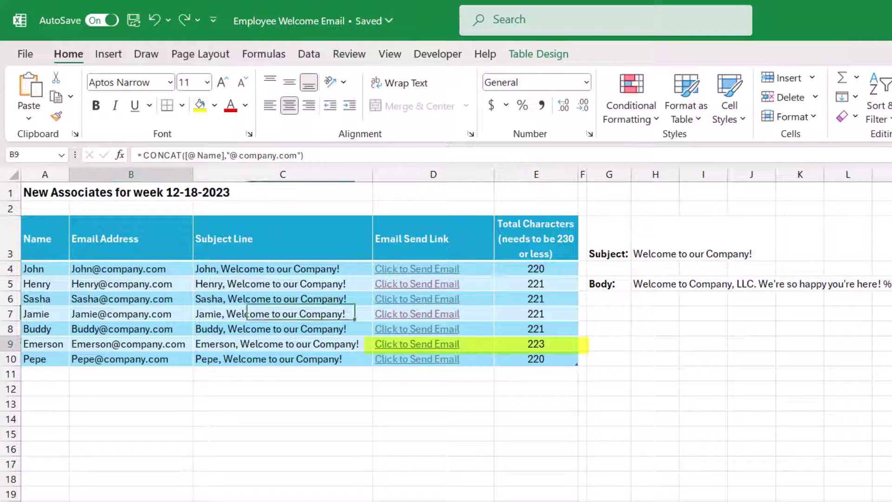
key(F2)
double_click(43, 343)
text(Emerson)
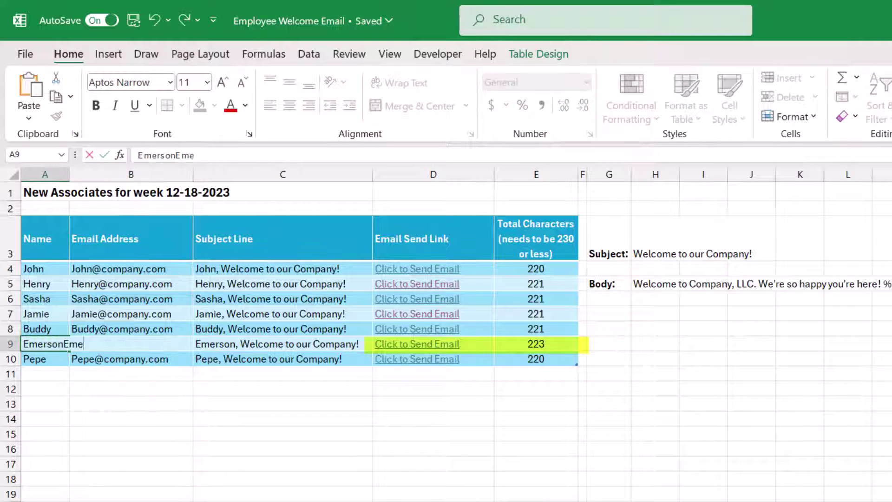
key(Return)
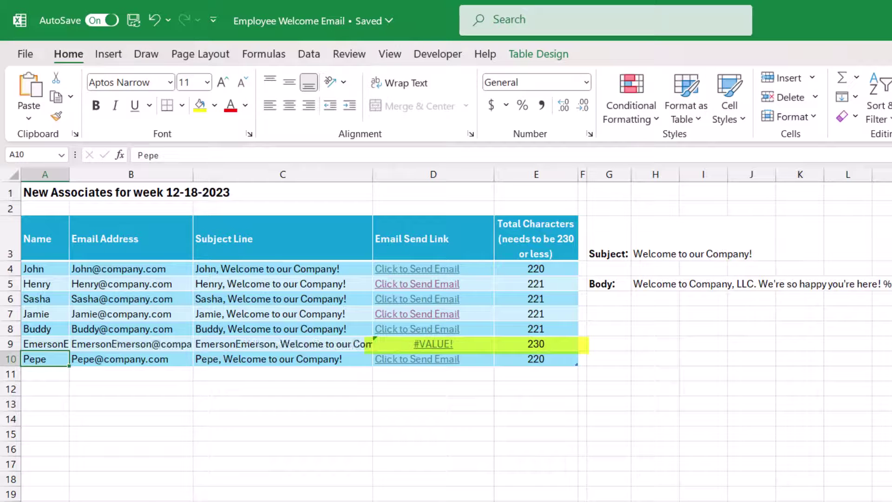
key(Up)
key(F2)
text(23)
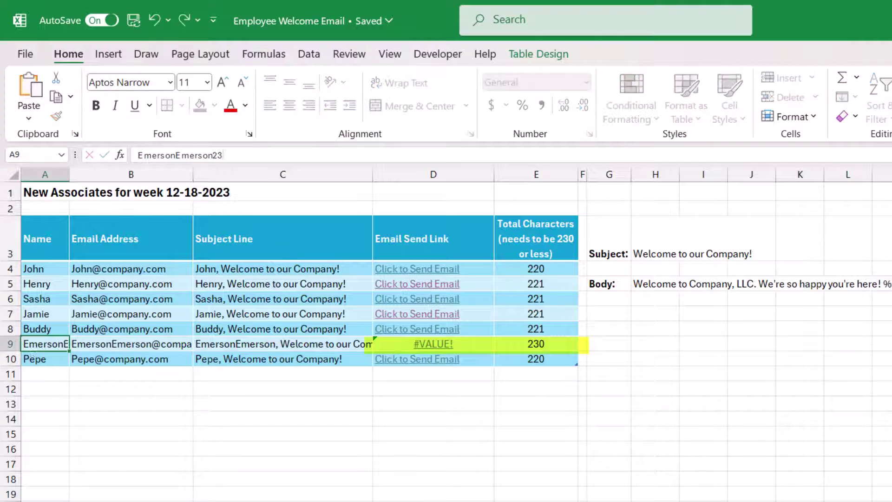
key(Return)
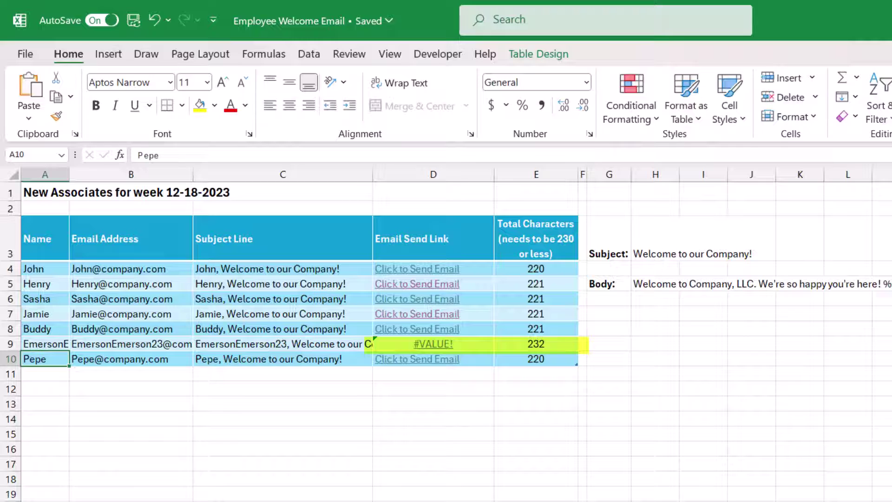
key(ctrl+z)
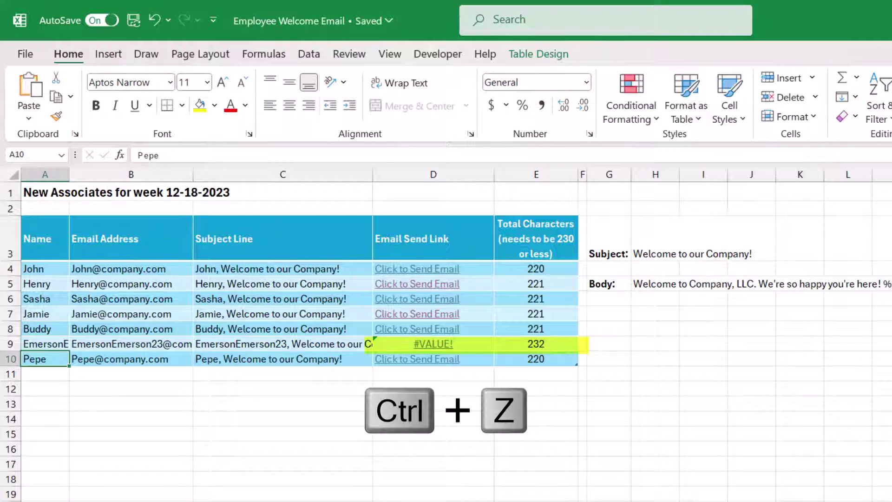
key(ctrl+z)
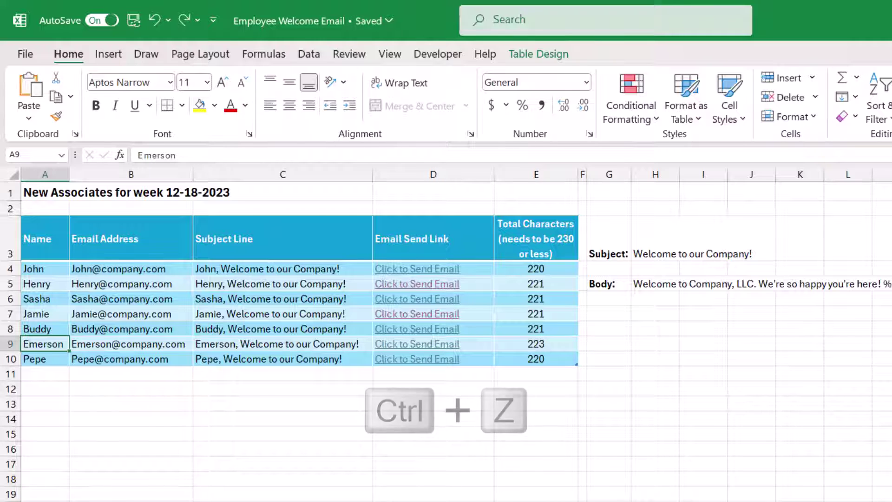